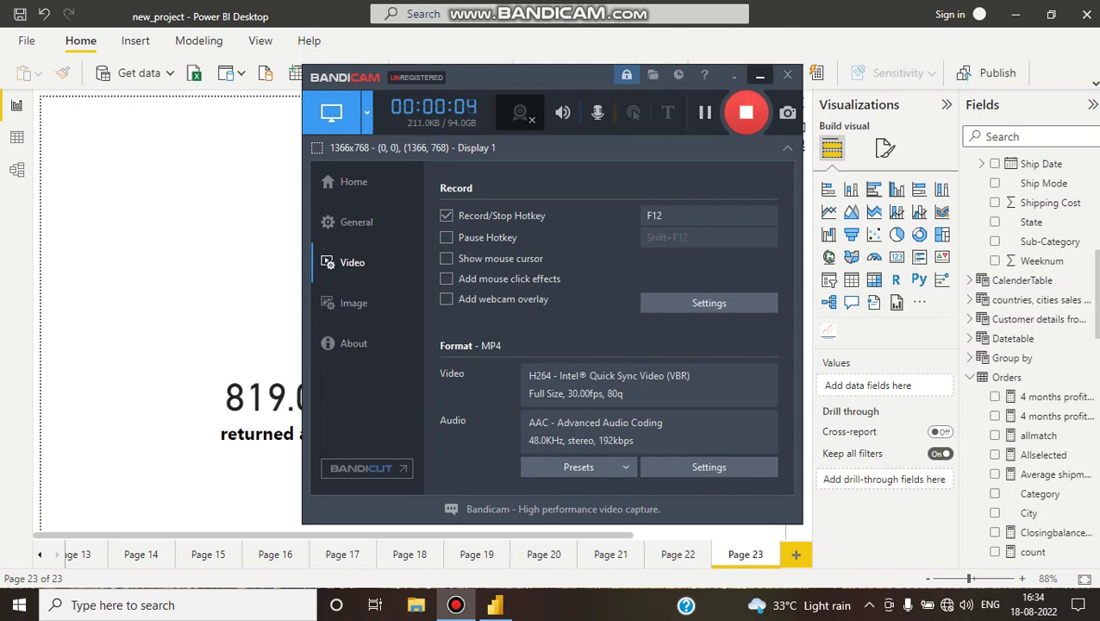
- Display the Orders table's records in the data view, starting from the Row ID column
click(760, 75)
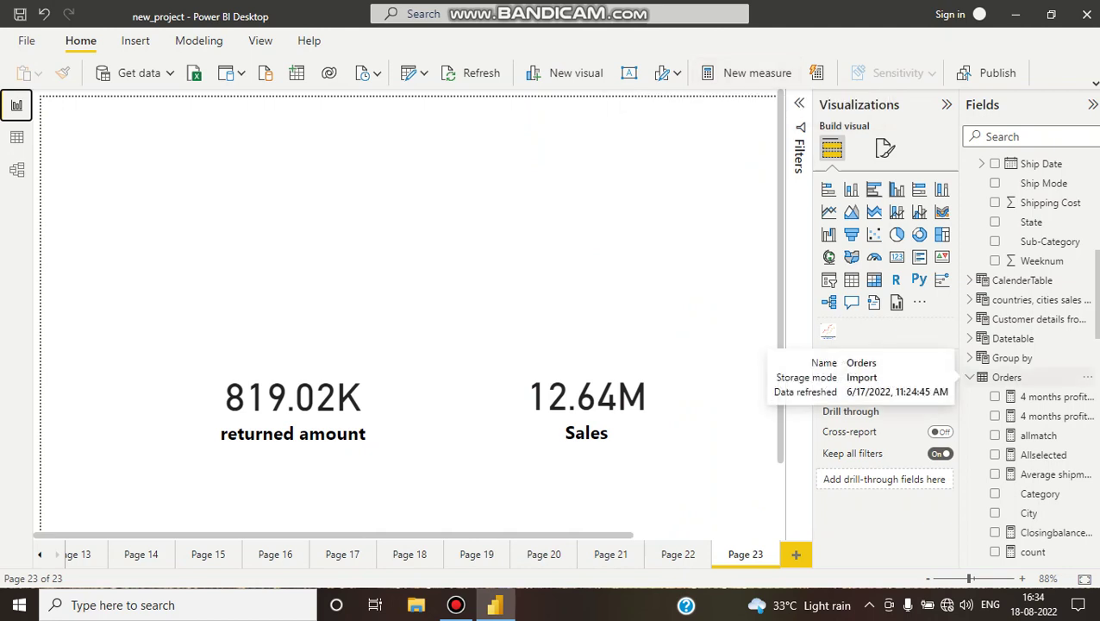
click(1026, 377)
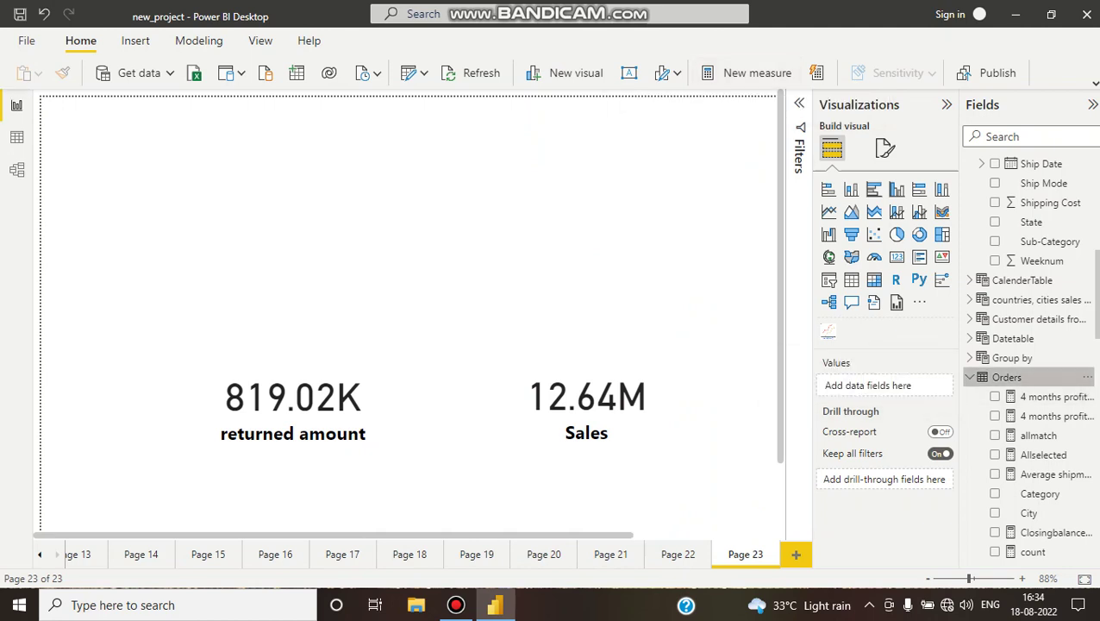
click(17, 137)
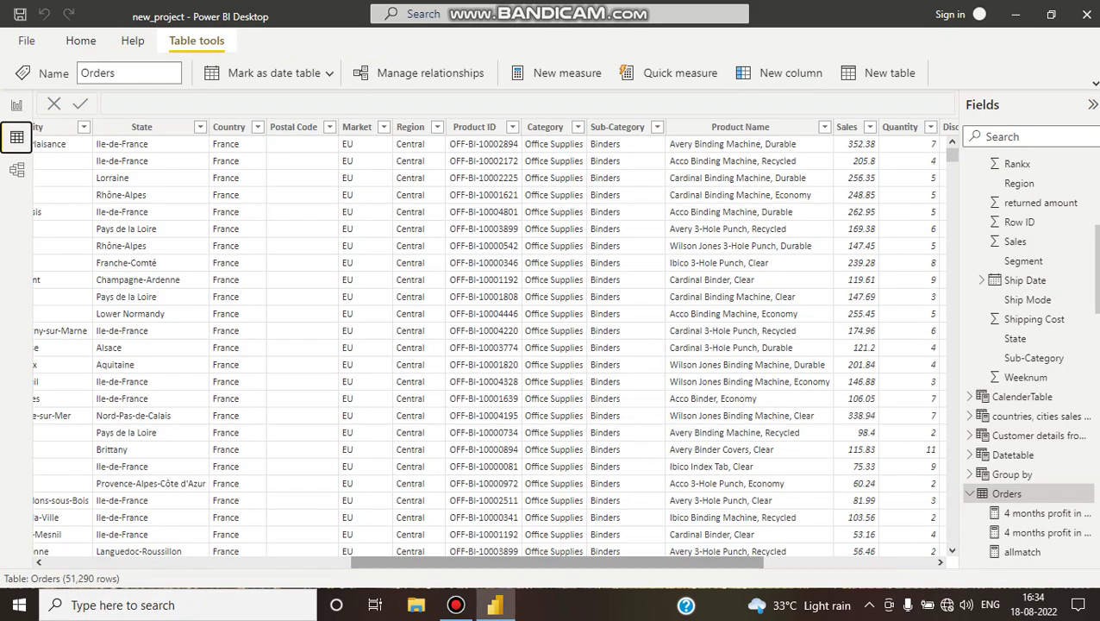
drag(557, 562, 244, 560)
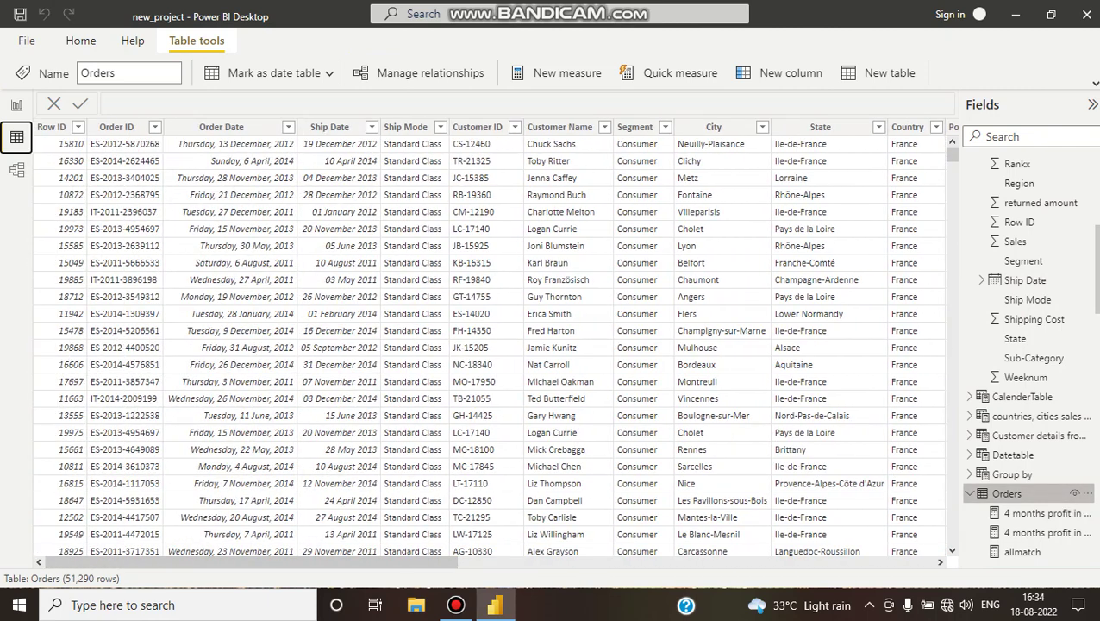
- Inspect the Returns table's records and check its relationship with Orders in the model diagram
scroll(1034, 479, down, 10)
scroll(1034, 466, down, 5)
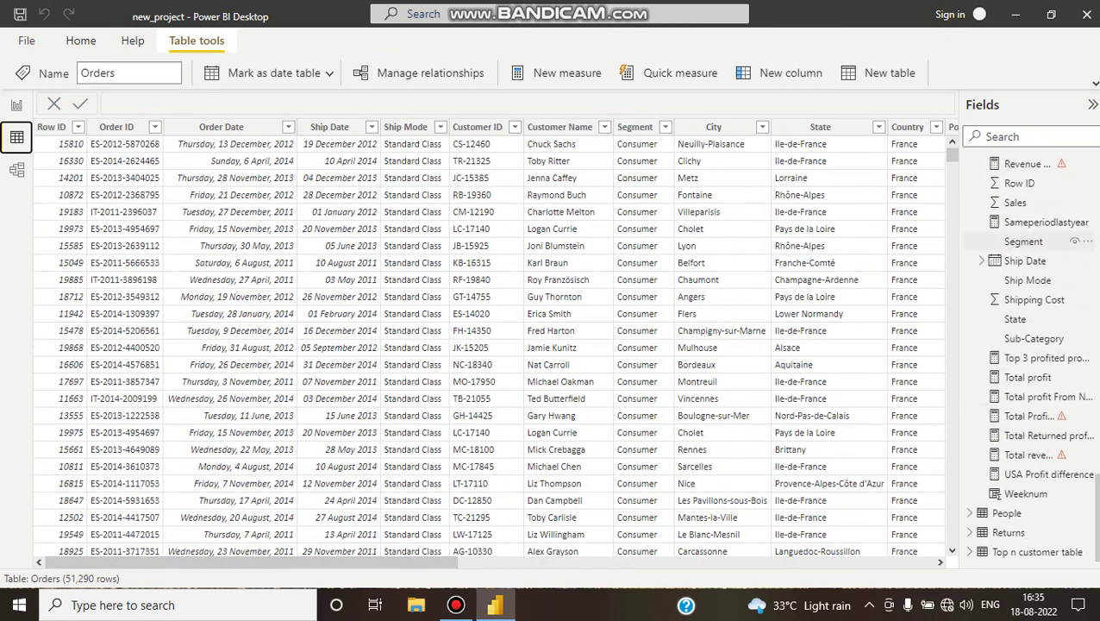
click(1009, 532)
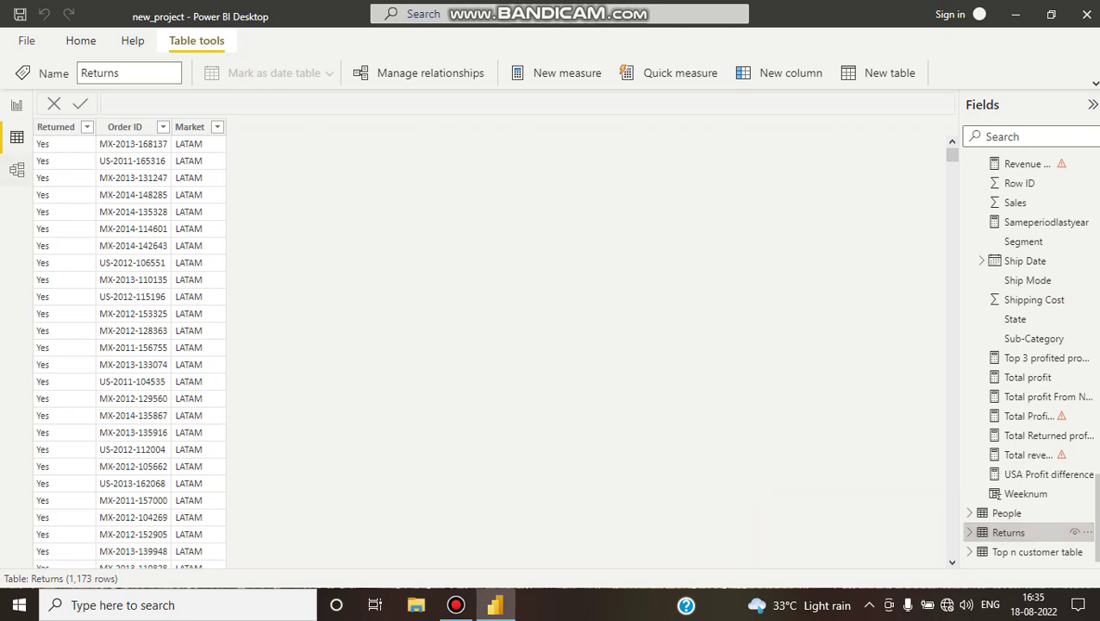
click(16, 169)
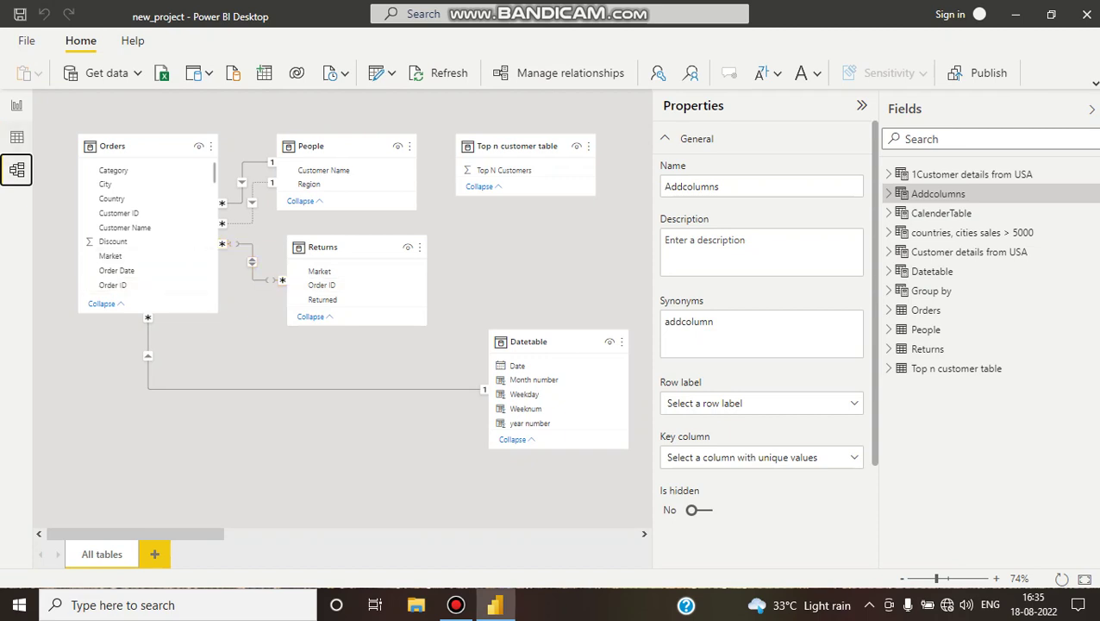
click(17, 137)
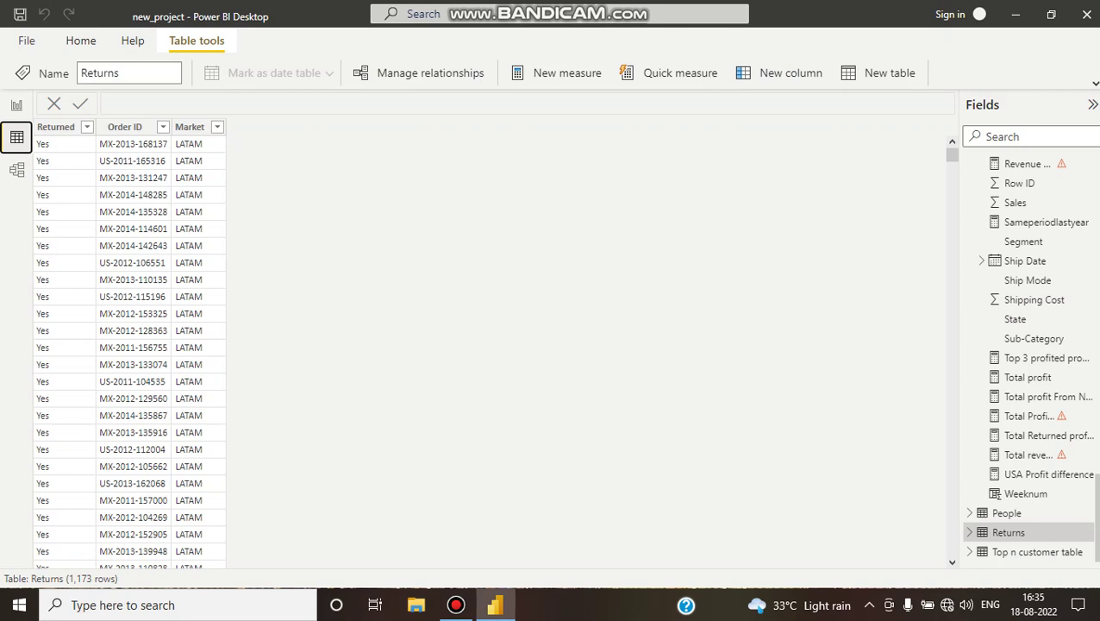
- Return to the report page and display the DAX formula of the Addcolumns calculated table
click(16, 104)
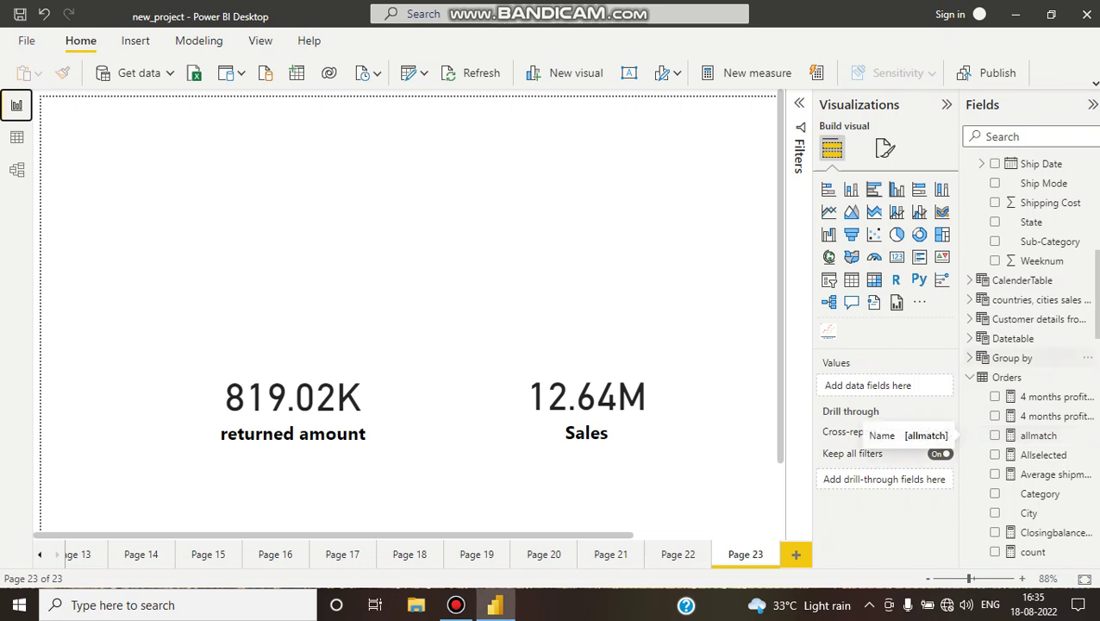
click(1007, 376)
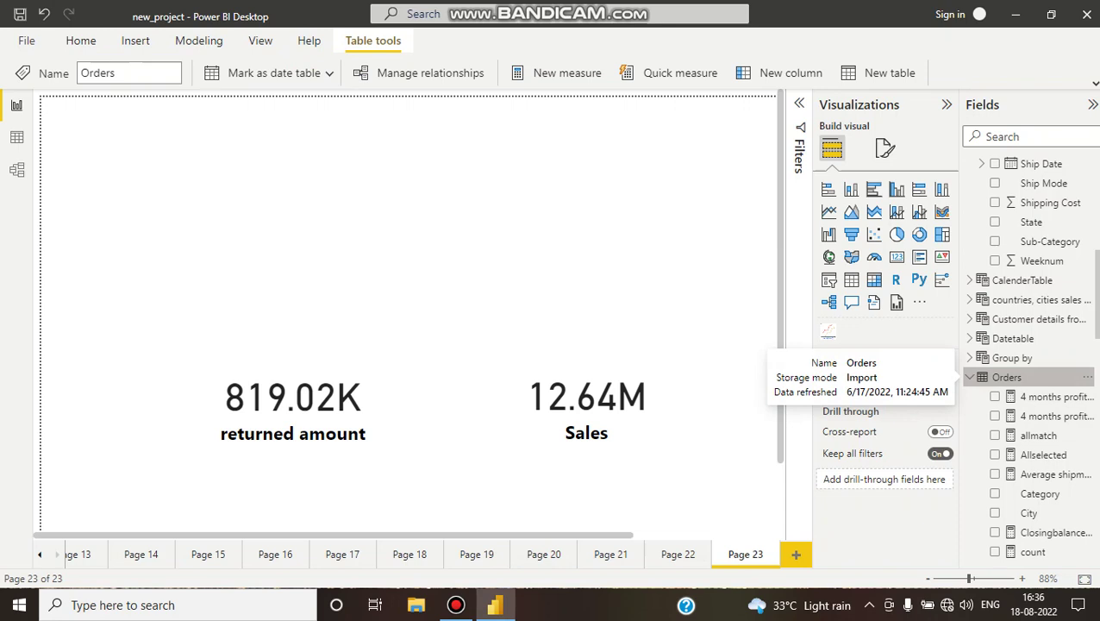
scroll(1035, 377, up, 5)
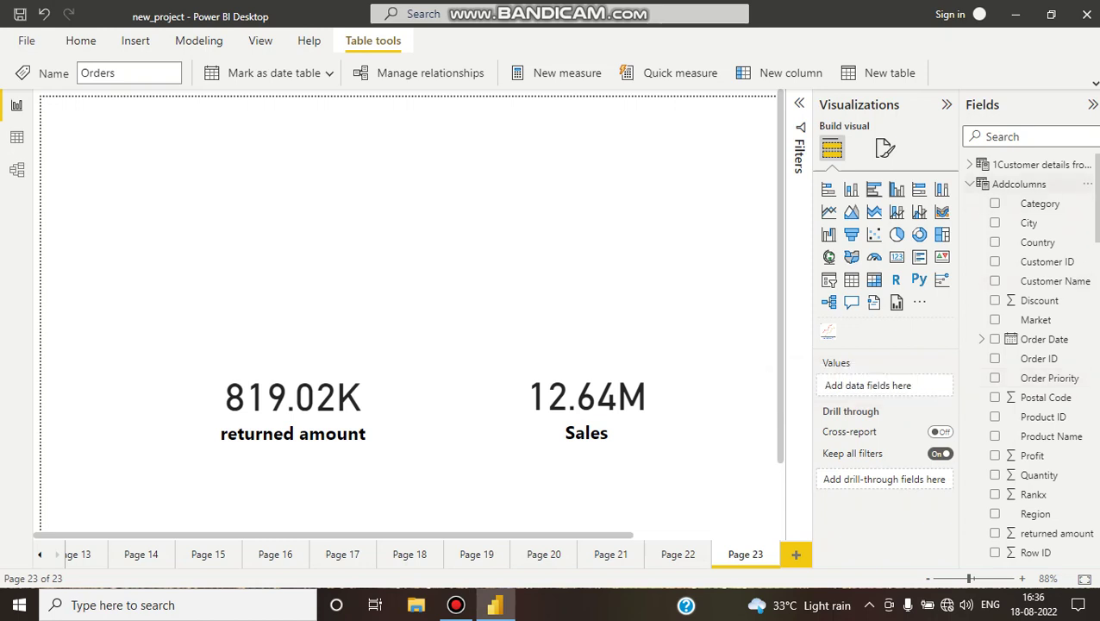
click(1019, 184)
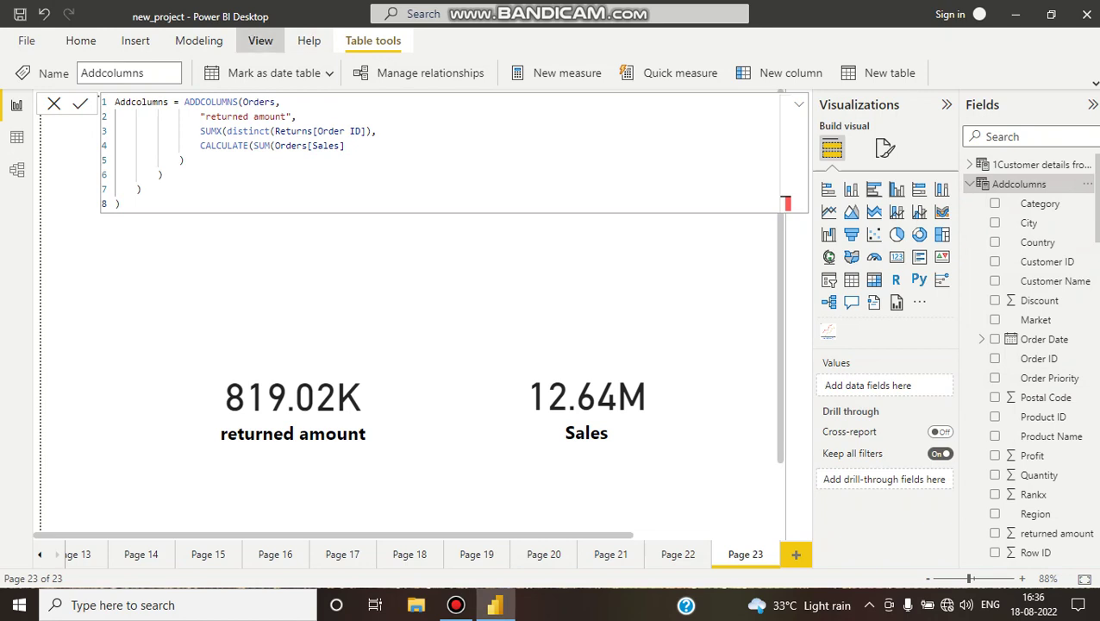
- Examine the new table command and the formula's ADDCOLUMNS function, its Orders table argument and the "returned amount" column name
click(260, 41)
click(198, 41)
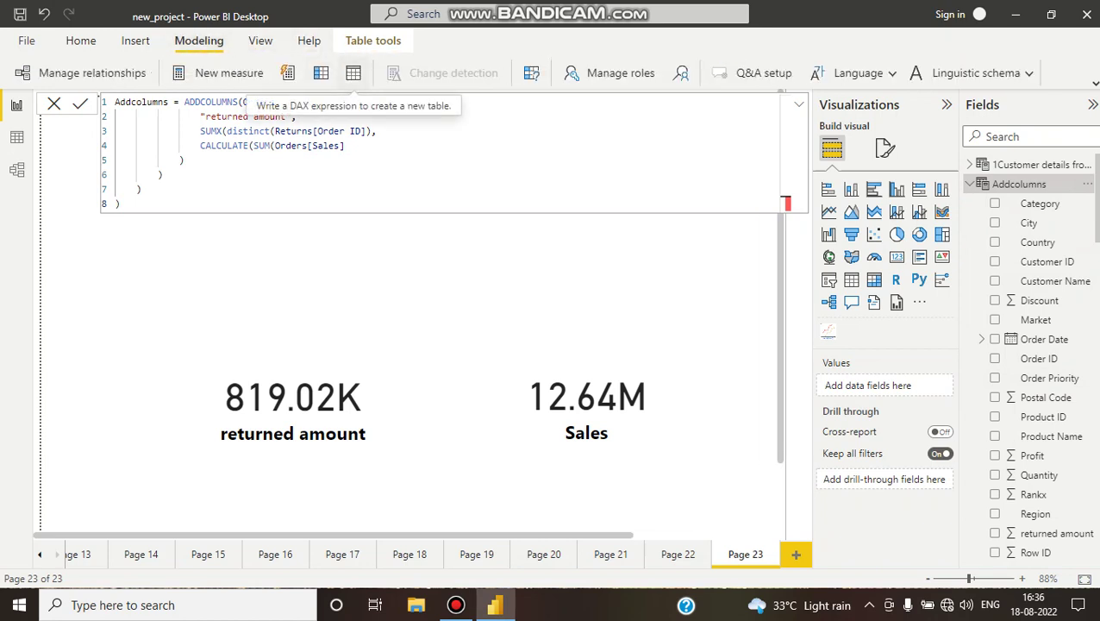
click(120, 203)
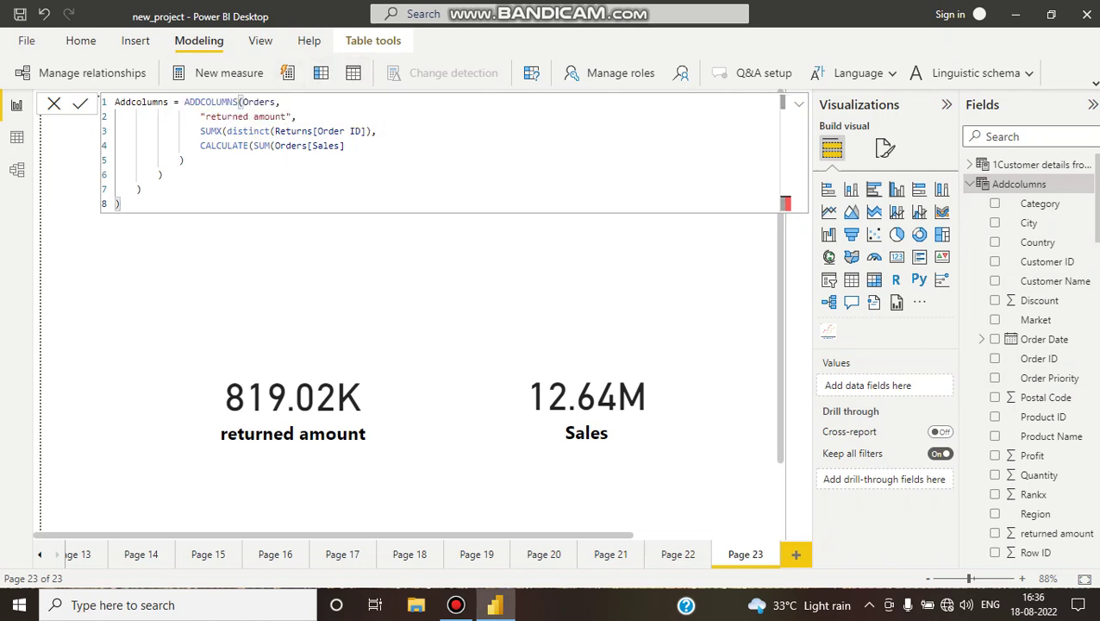
click(131, 102)
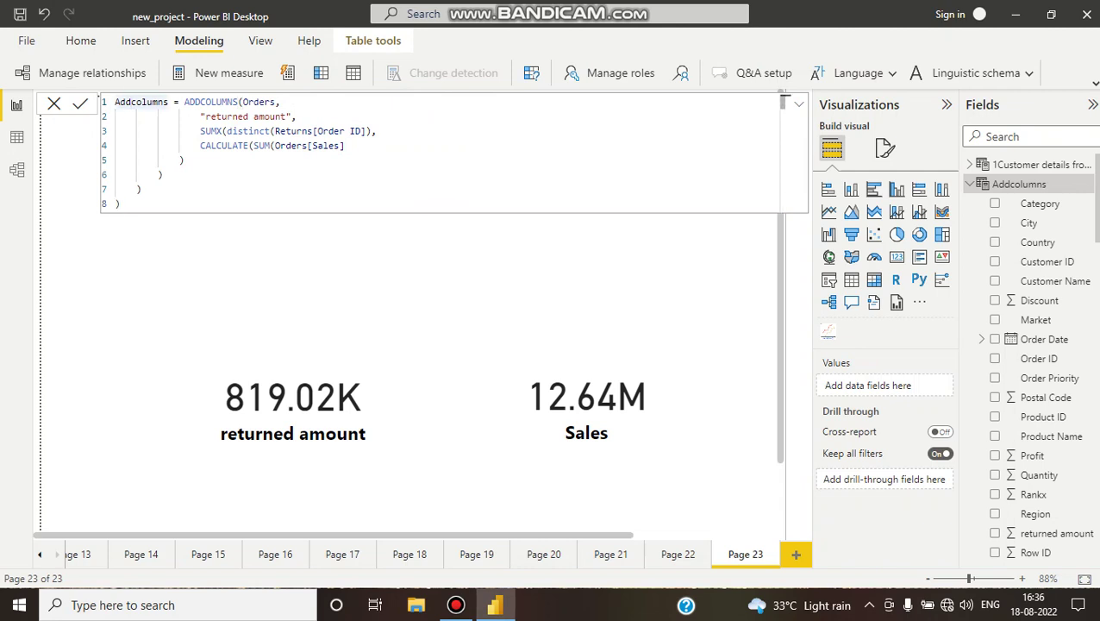
double_click(216, 102)
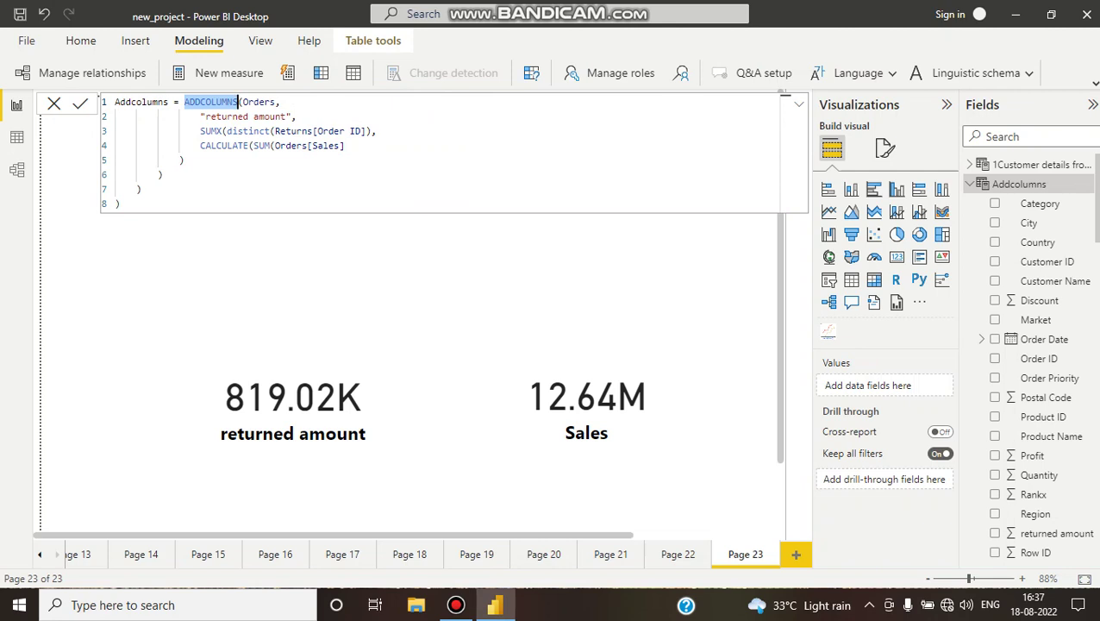
click(275, 102)
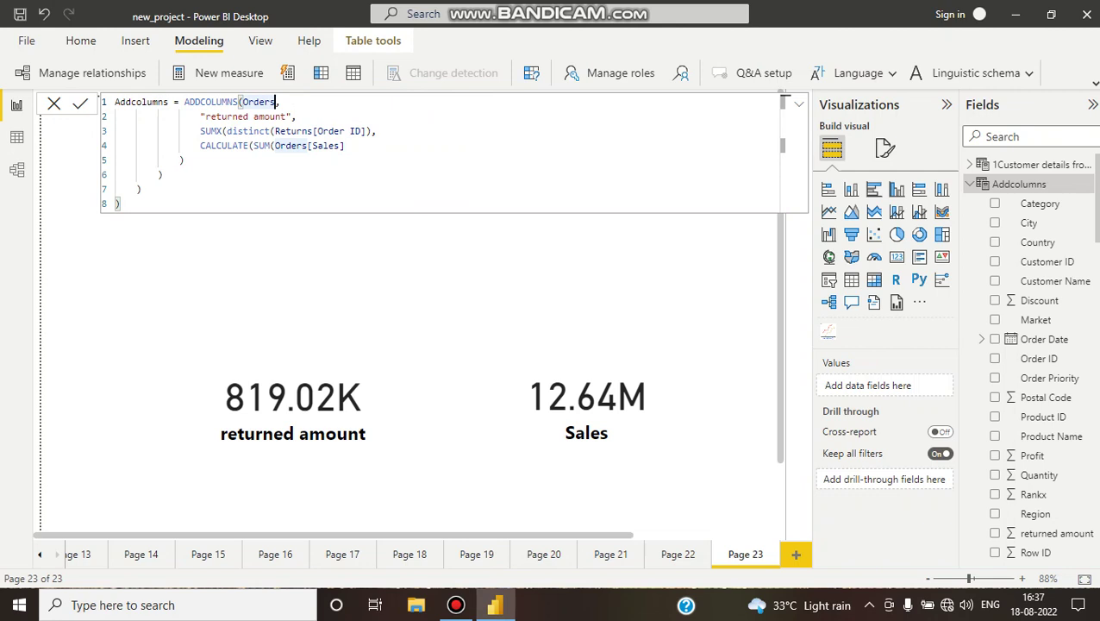
drag(196, 116, 301, 117)
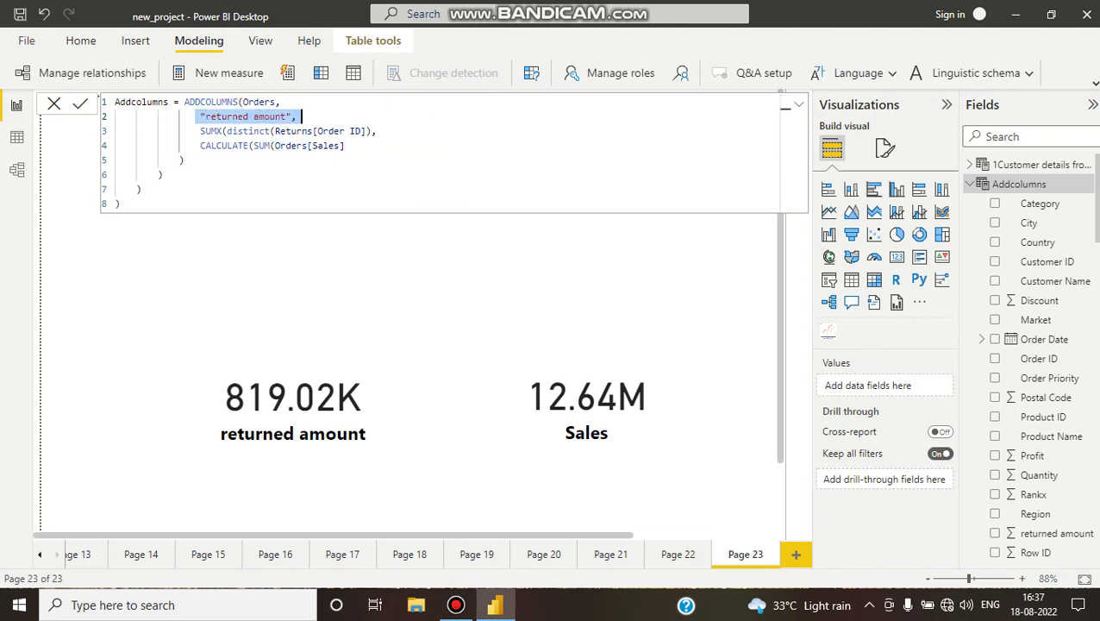
click(300, 116)
- Examine the SUMX expression that iterates over the distinct Returns[Order ID] values in the formula
click(201, 131)
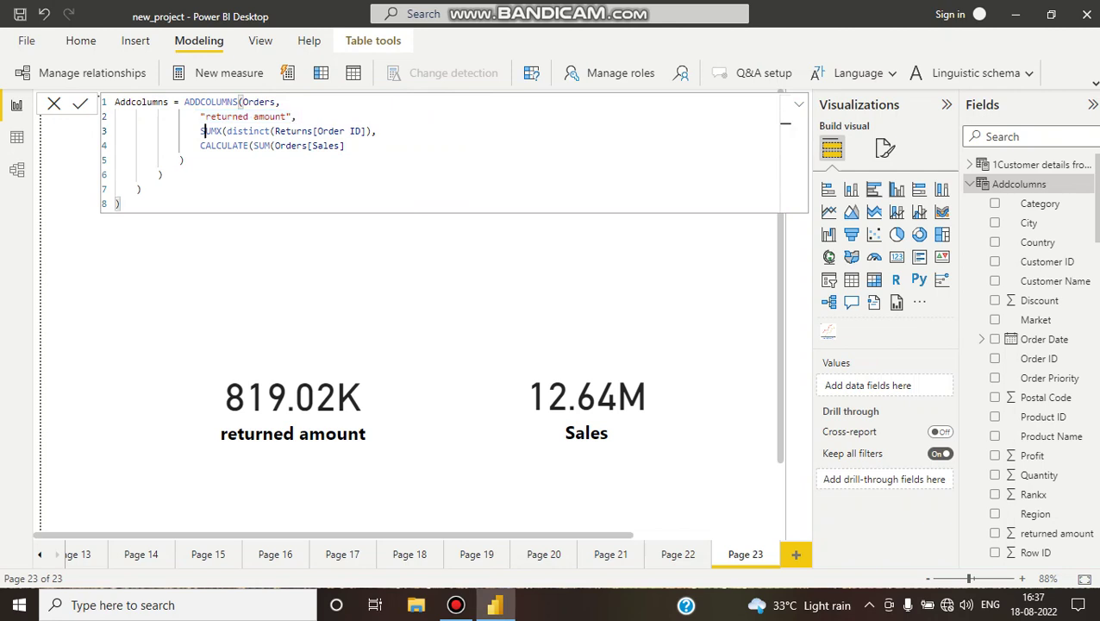
click(224, 131)
click(220, 146)
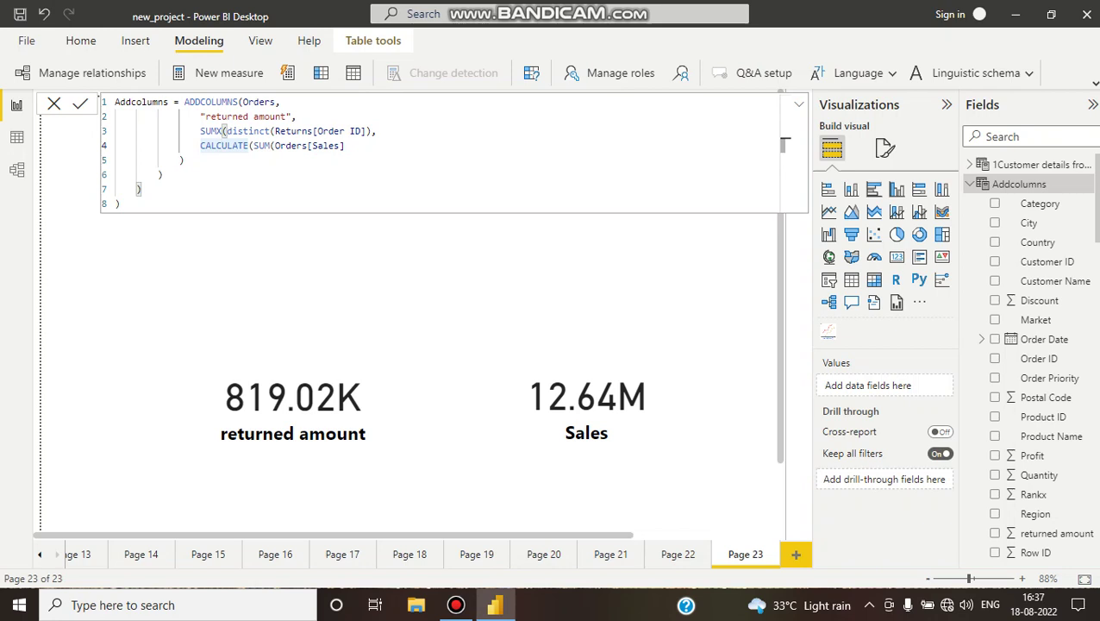
click(381, 131)
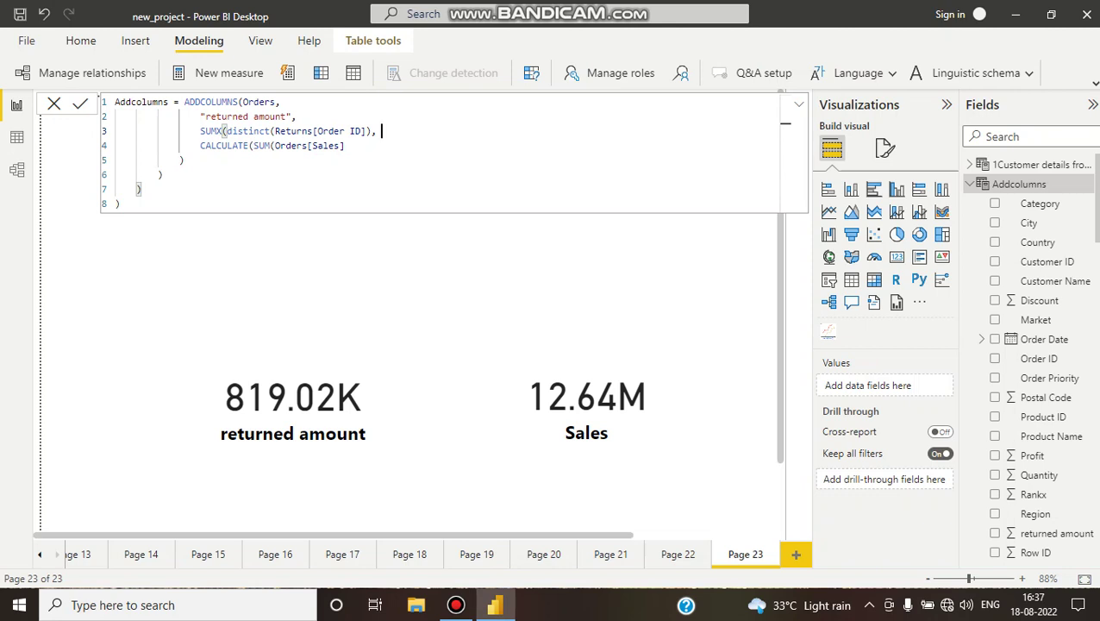
double_click(211, 131)
double_click(294, 131)
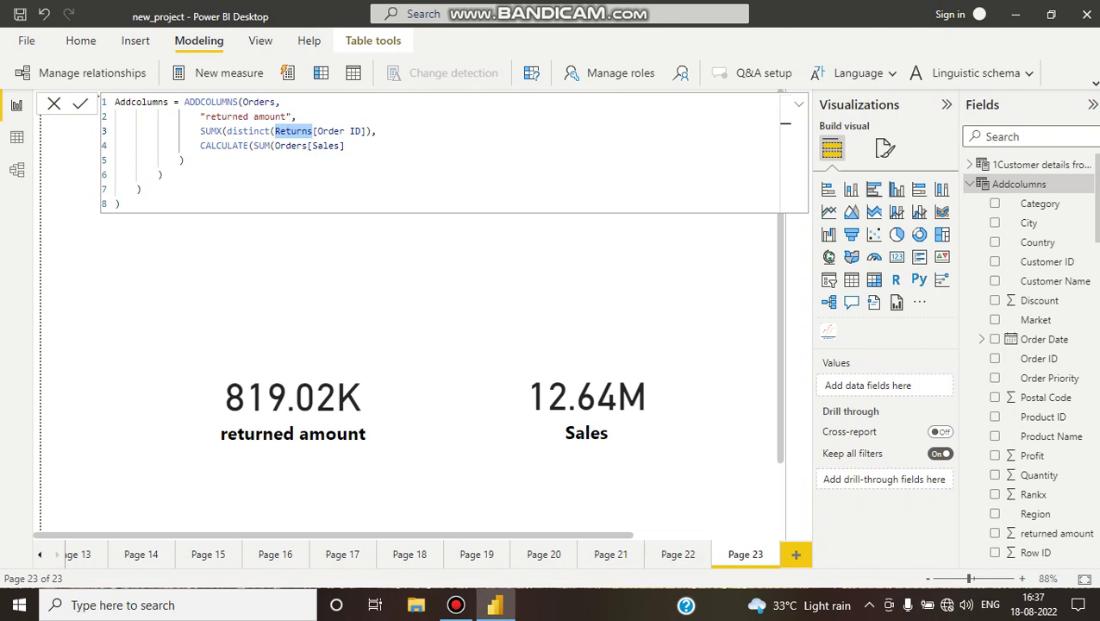
- Examine how CALCULATE(SUM(Orders[Sales])) works with SUMX and the Returns table inside the ADDCOLUMNS formula
double_click(291, 145)
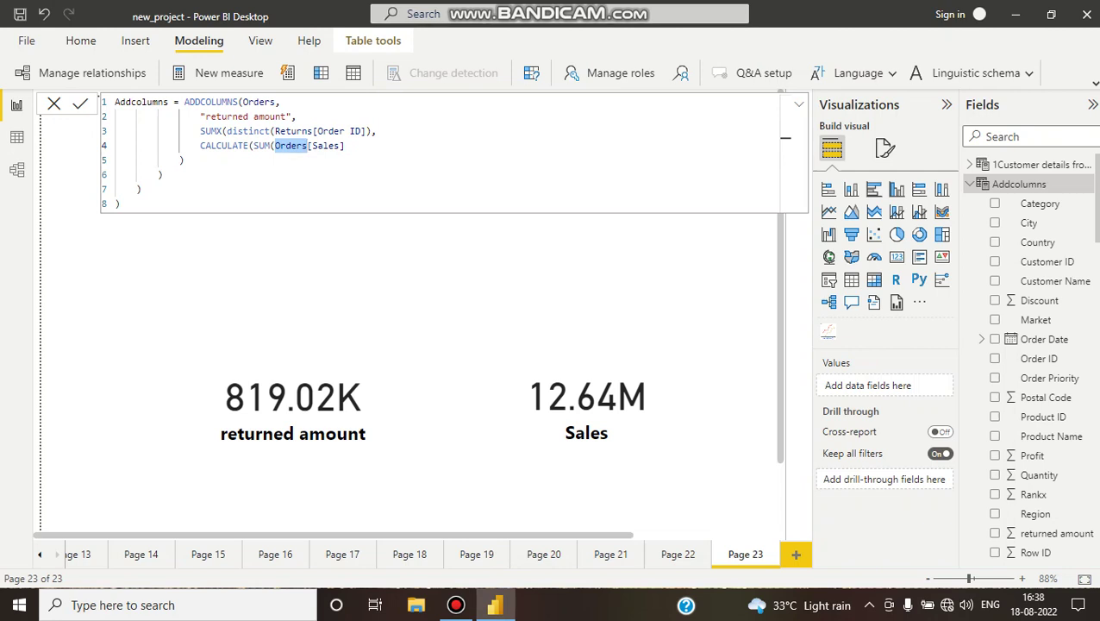
double_click(210, 130)
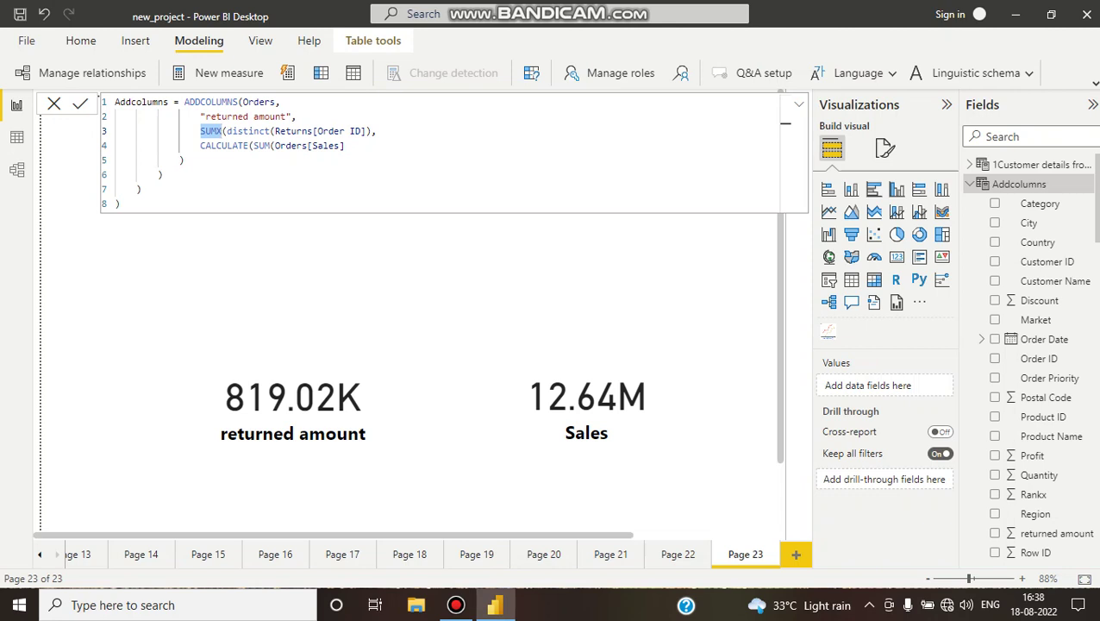
click(221, 145)
double_click(221, 146)
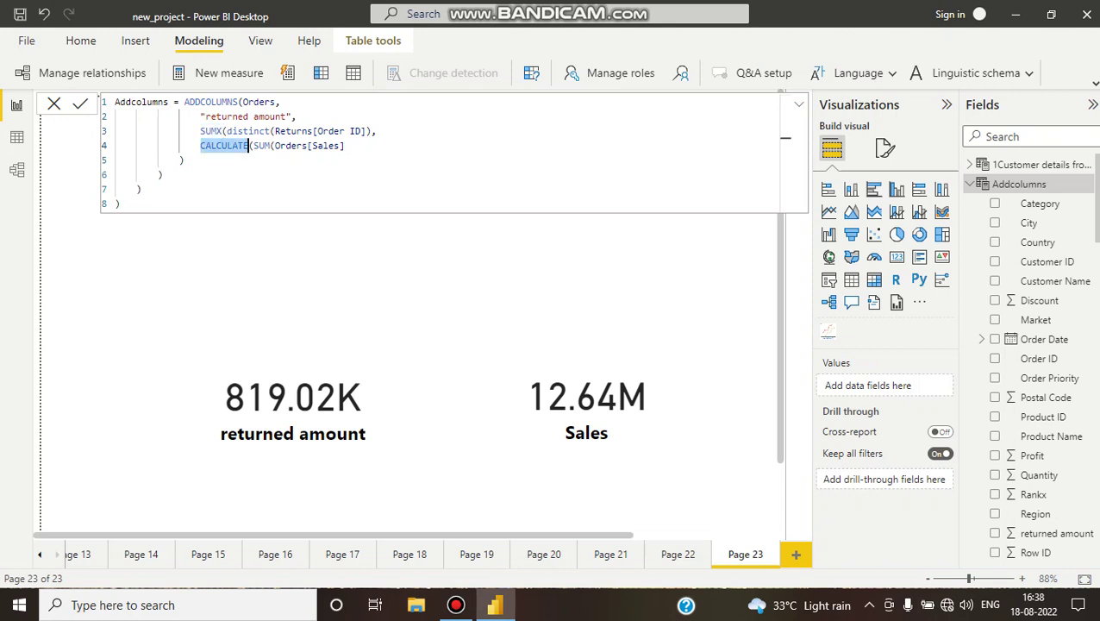
double_click(261, 146)
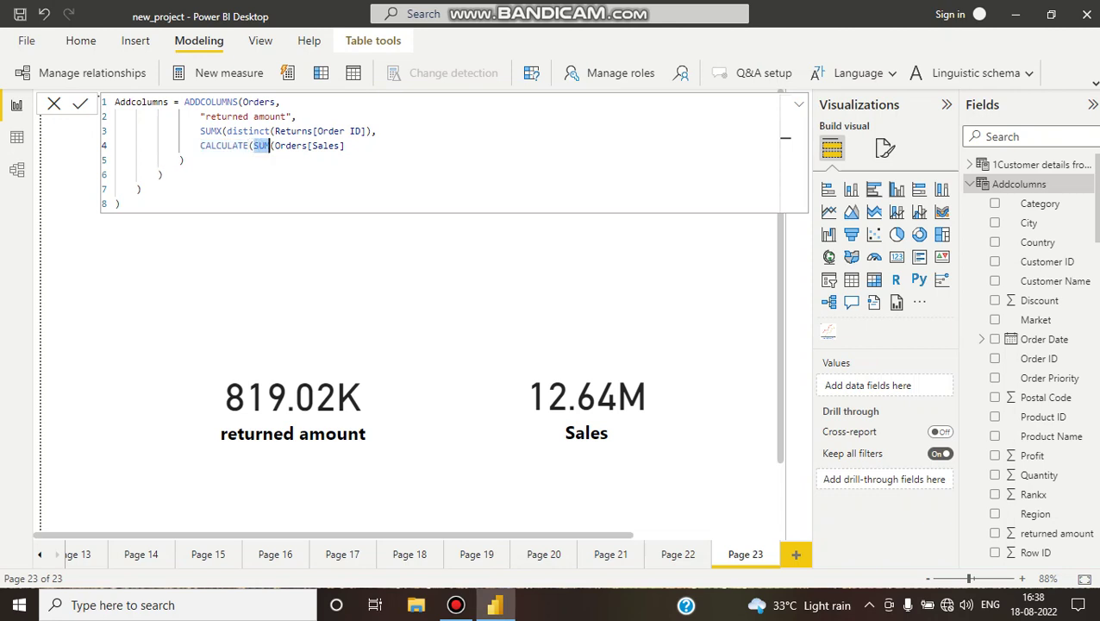
double_click(315, 146)
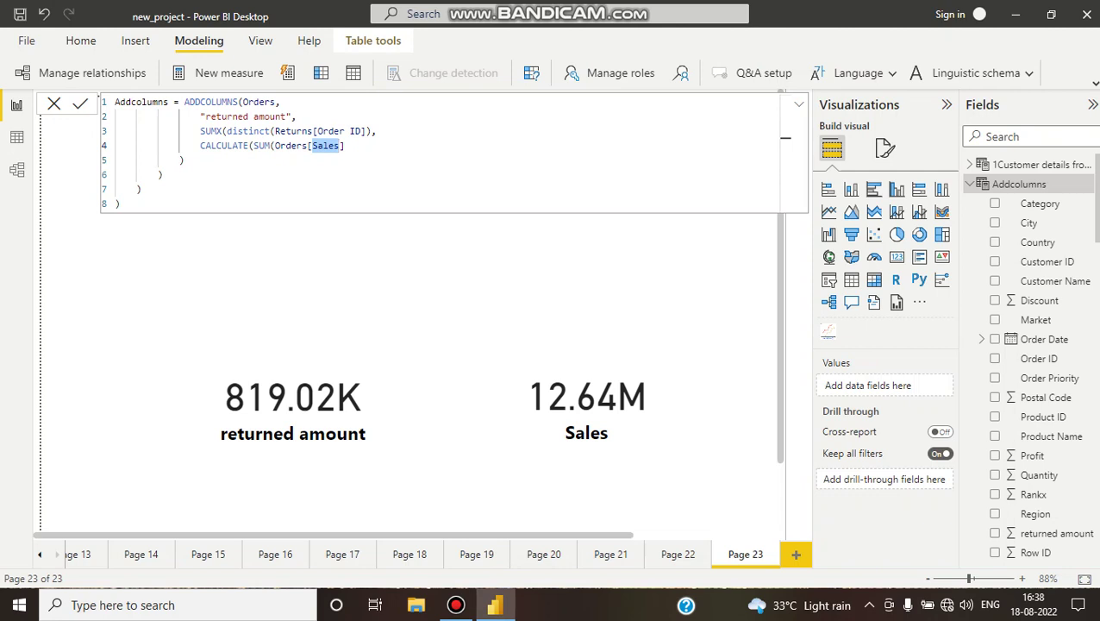
click(296, 131)
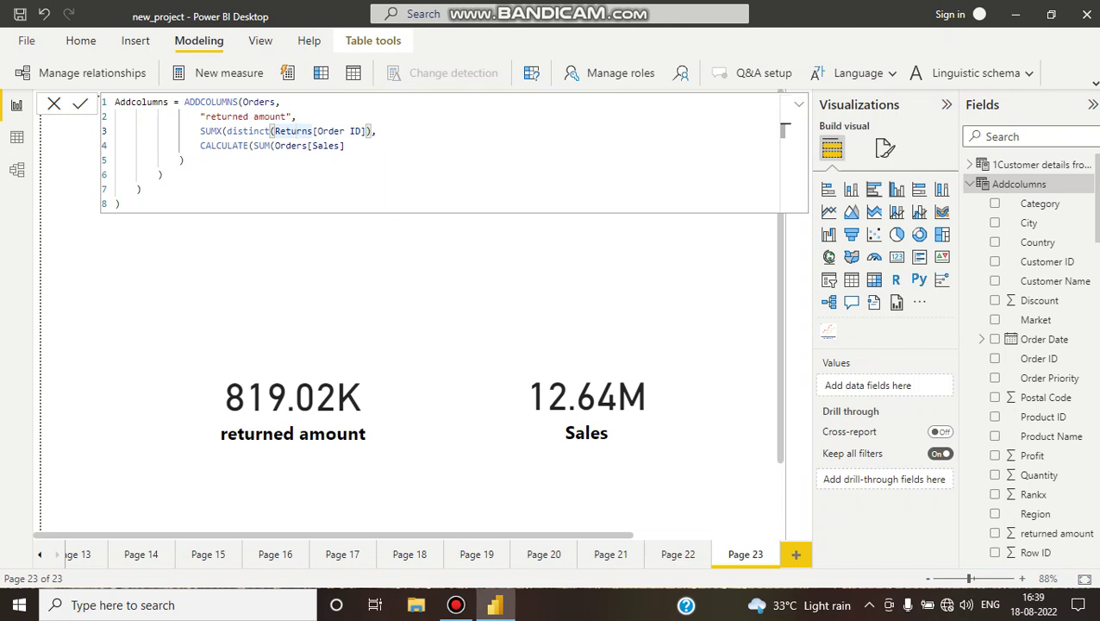
drag(253, 146, 270, 146)
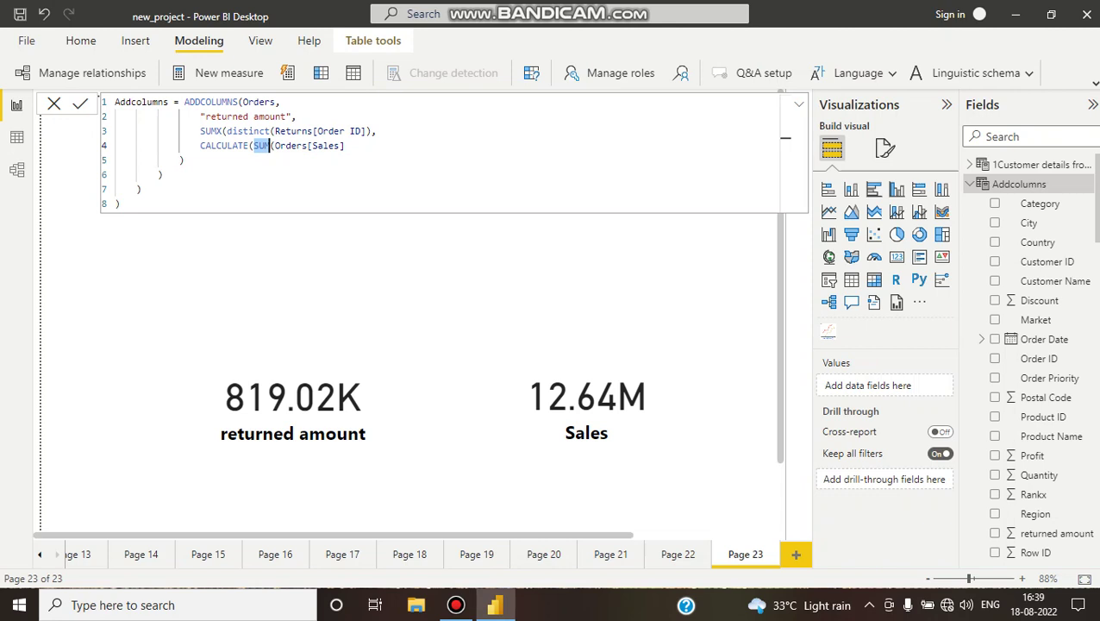
click(382, 131)
double_click(210, 102)
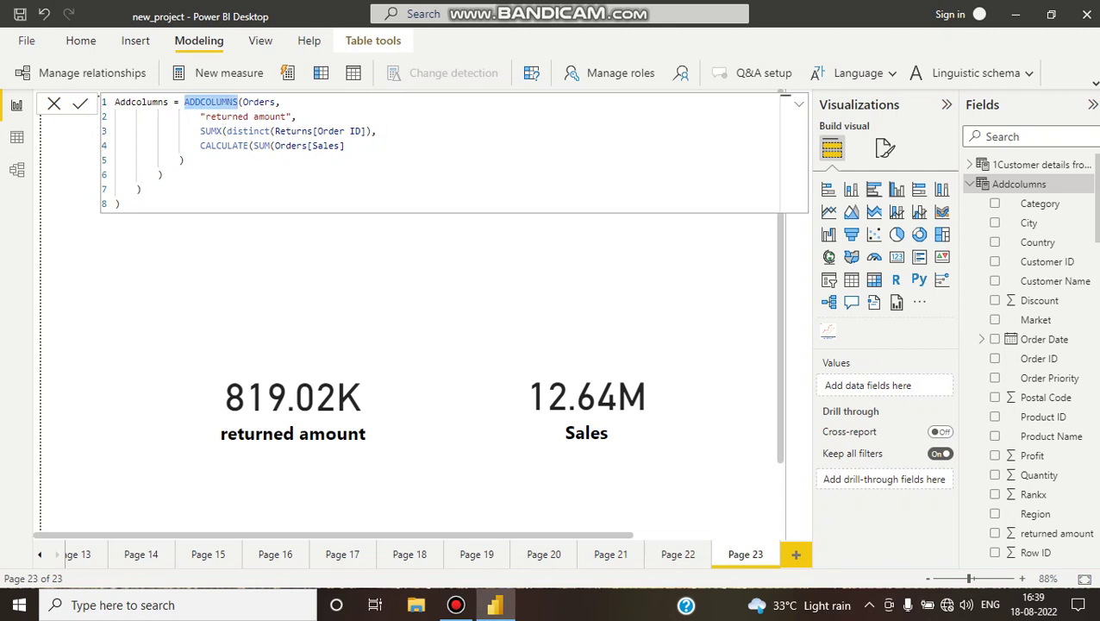
click(301, 116)
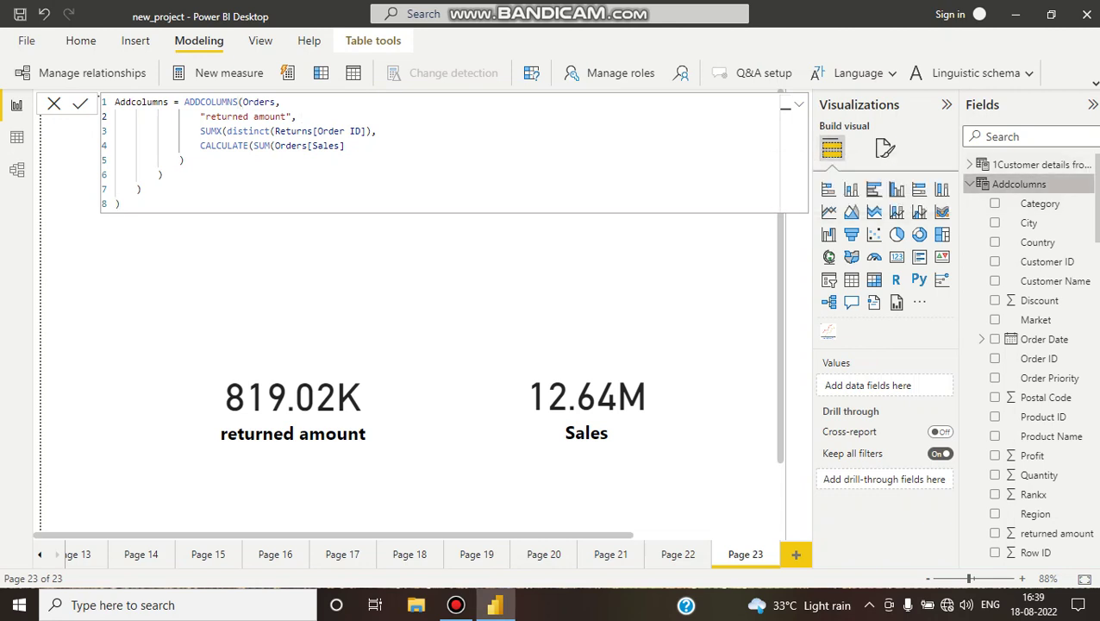
- View the returned amount column in the Addcolumns table's data
click(16, 137)
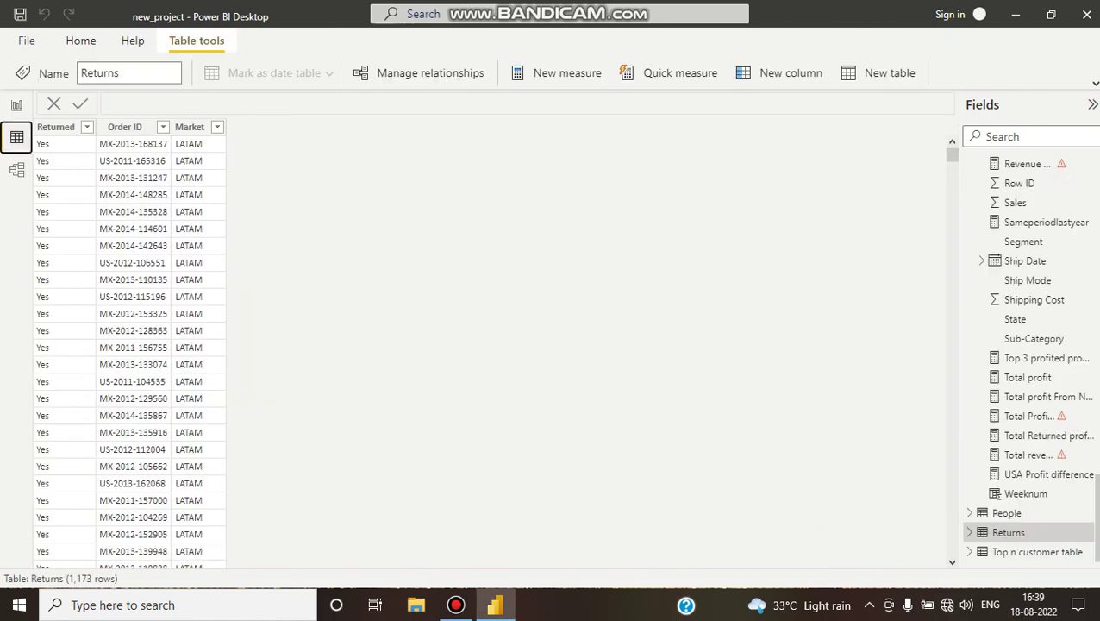
scroll(1035, 261, up, 5)
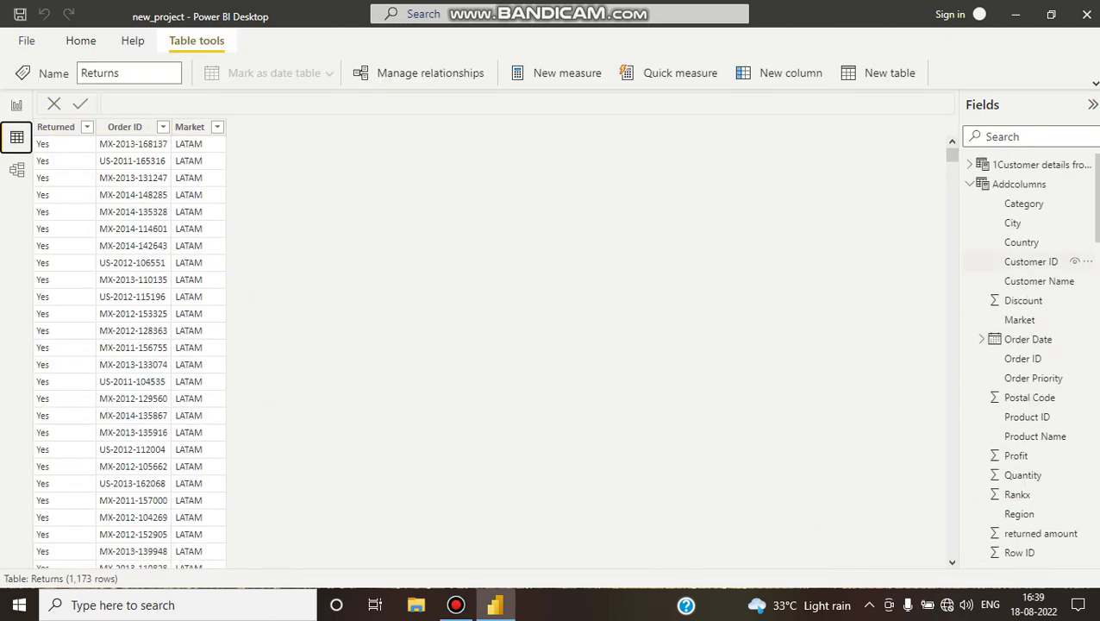
click(1019, 183)
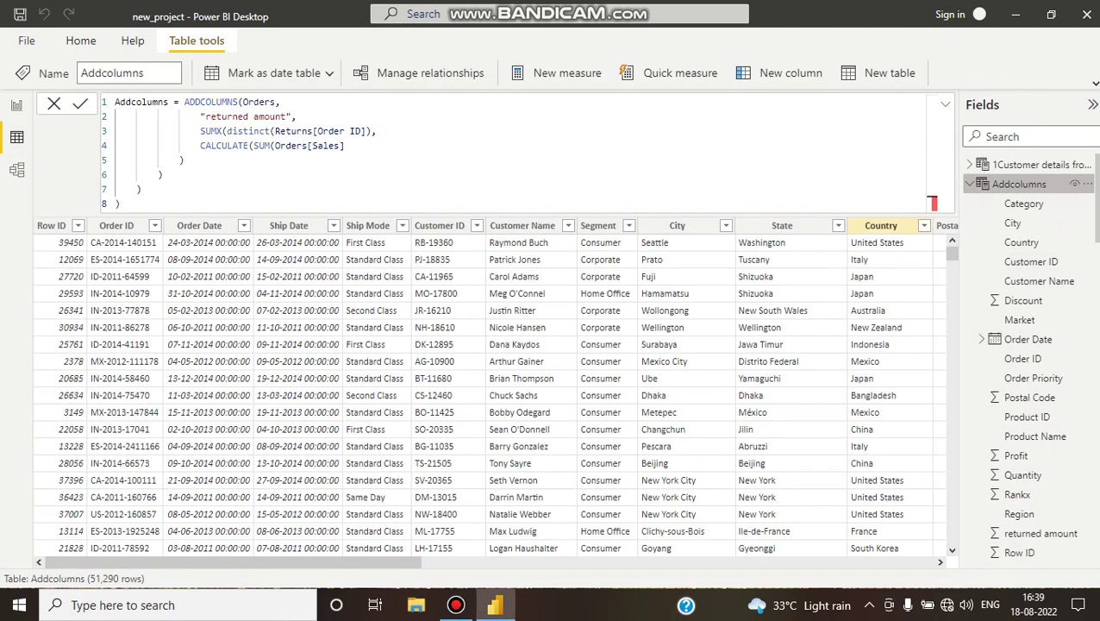
drag(232, 562, 748, 562)
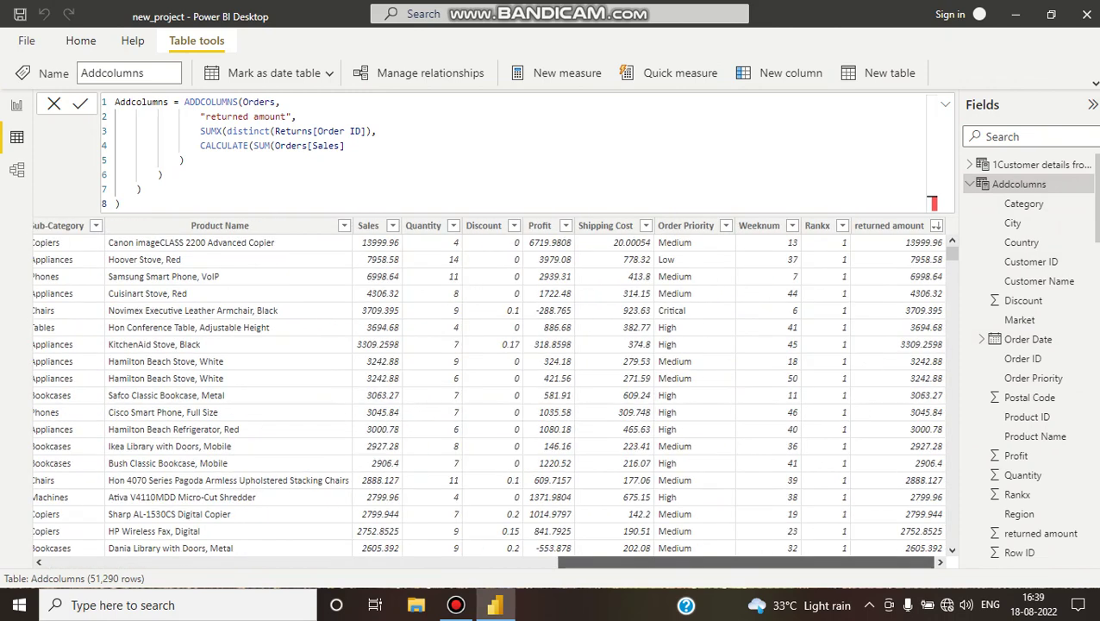
- Select the returned amount column of the Addcolumns table and look through its values across the sorted rows
click(888, 225)
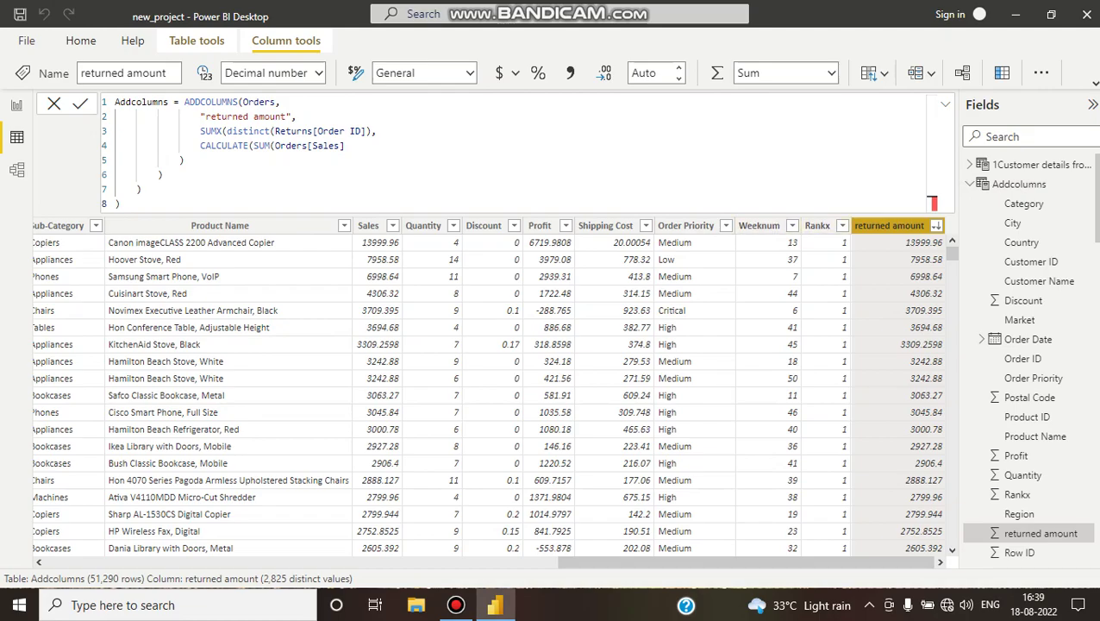
scroll(914, 492, down, 18)
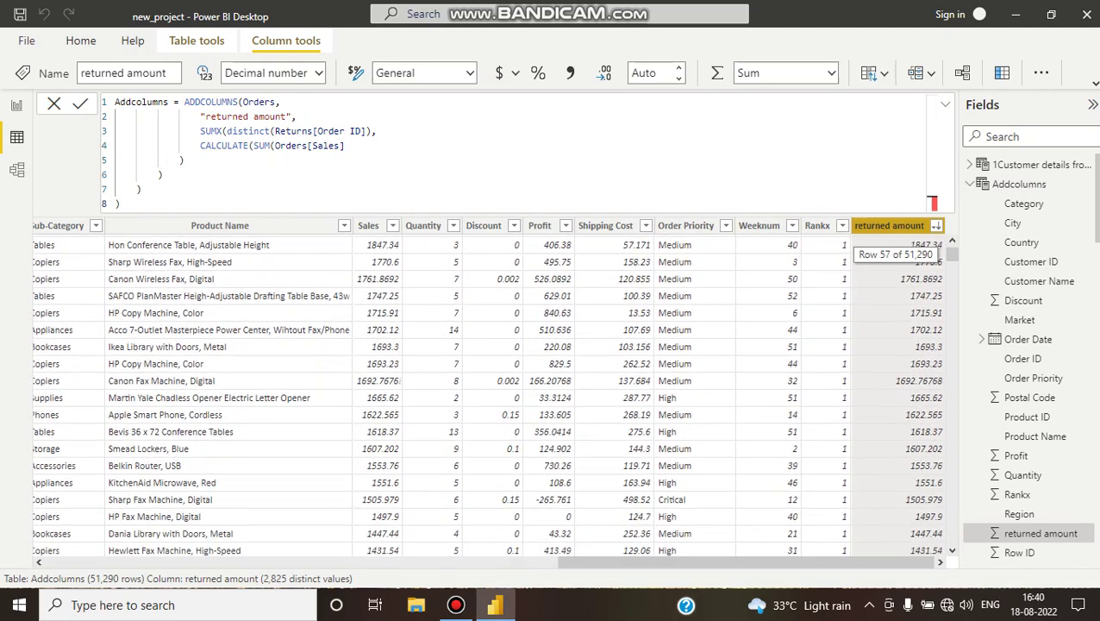
scroll(487, 394, down, 20)
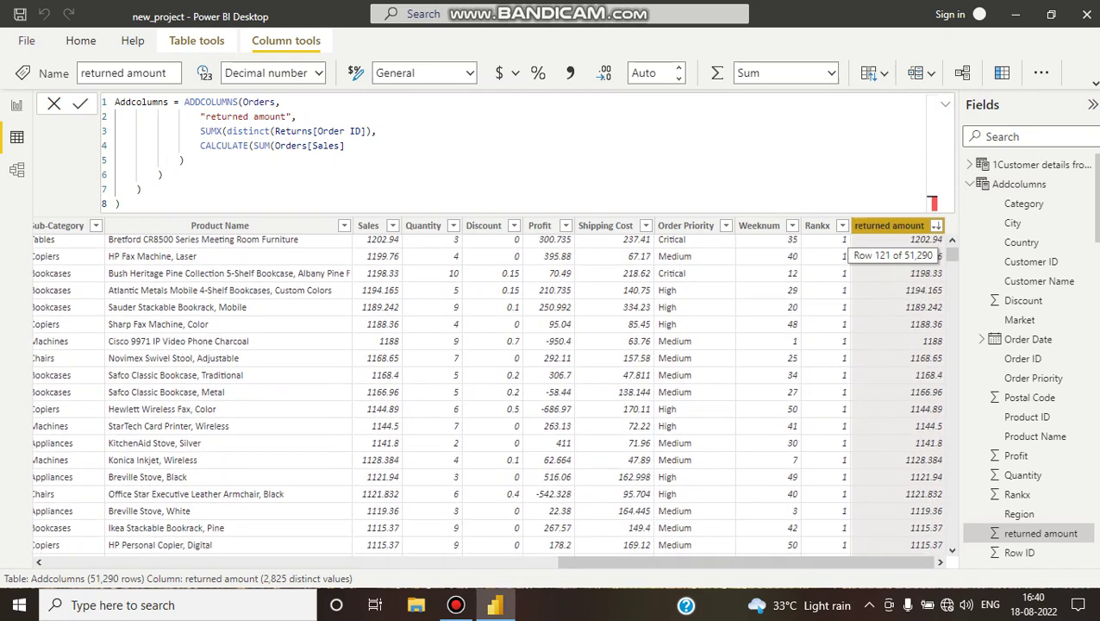
scroll(487, 394, down, 5)
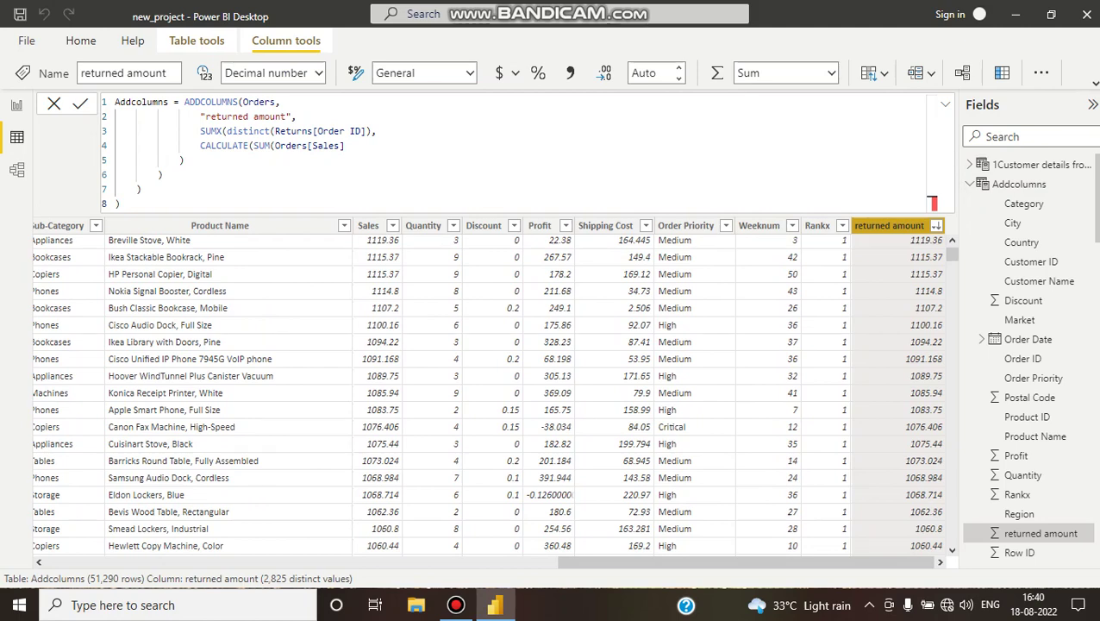
scroll(488, 394, down, 5)
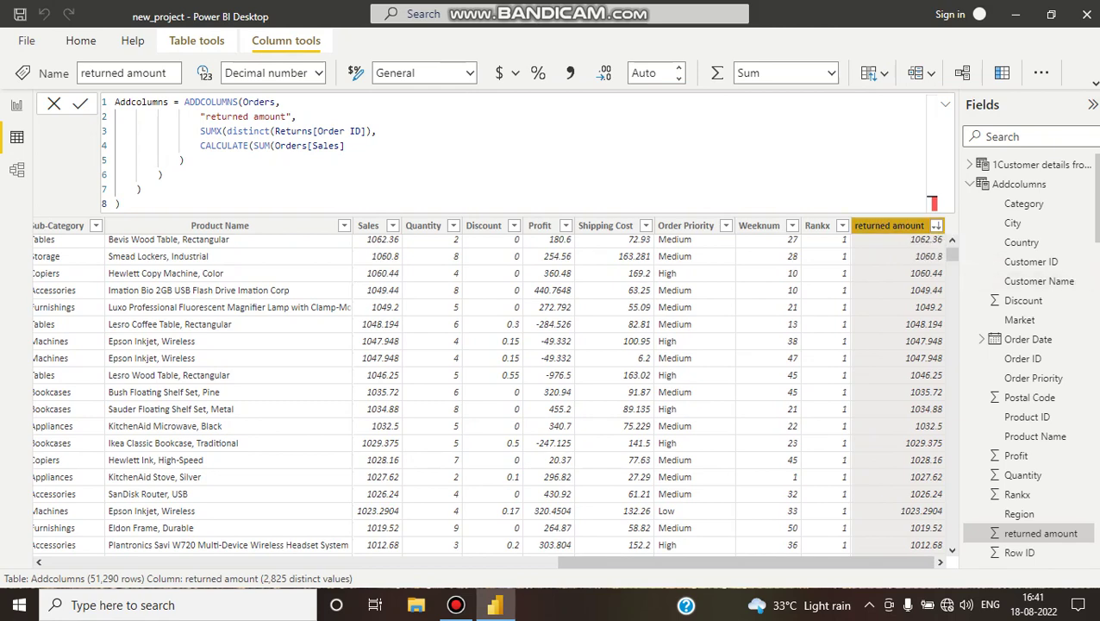
- Highlight the ADDCOLUMNS function name in the table's formula
mouse_move(746, 561)
mouse_down()
mouse_move(688, 561)
mouse_move(747, 561)
mouse_up()
double_click(210, 102)
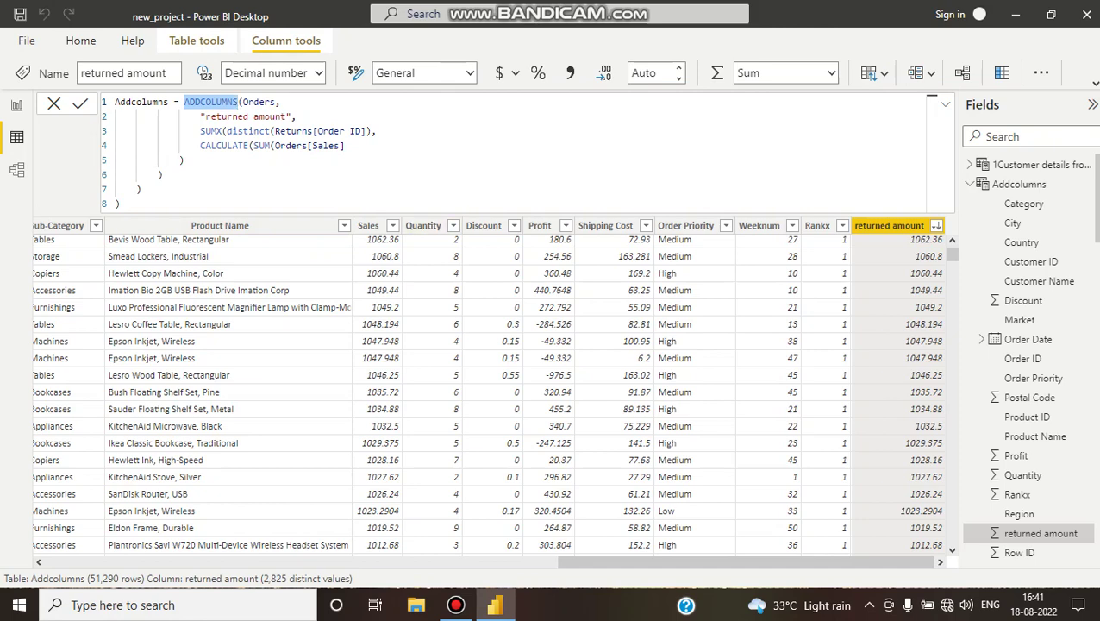
mouse_move(456, 605)
click(455, 531)
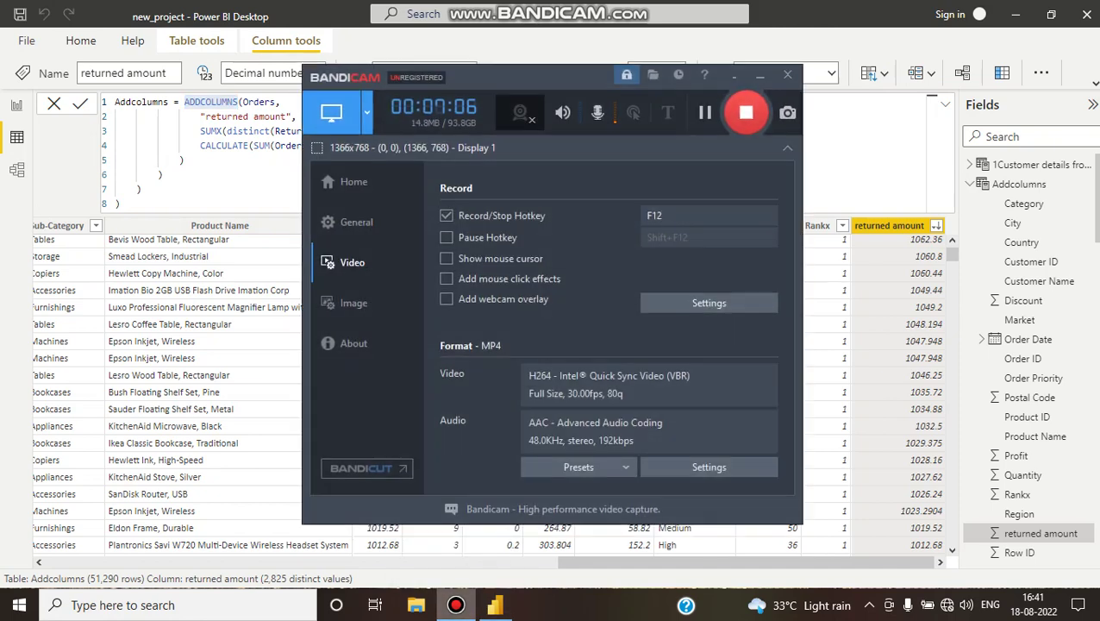